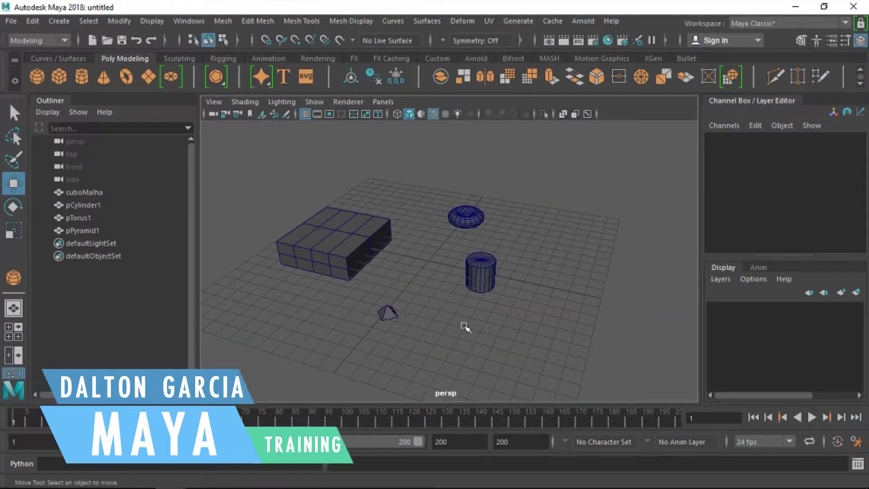
- Scale the pyramid uniformly about fourfold, to 4.105
left_click_drag(504, 316, 504, 311, "alt")
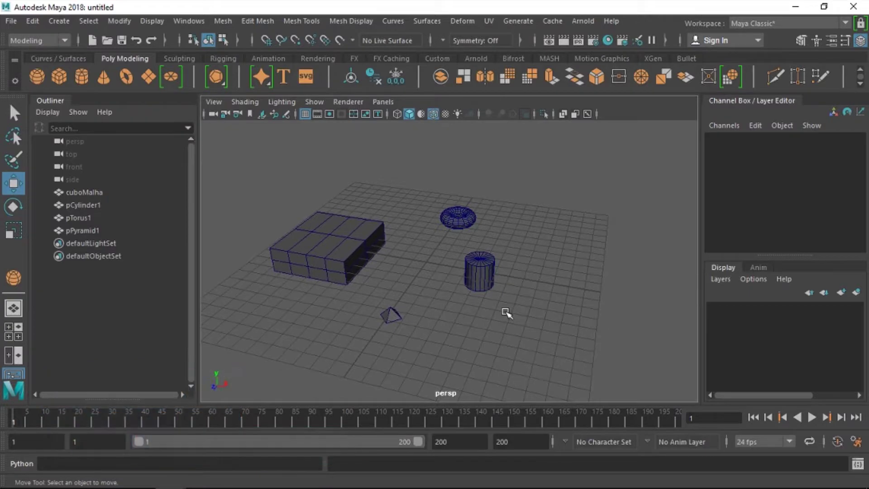
mouse_move(578, 278)
left_mouse_down("alt")
mouse_move(485, 285)
mouse_move(562, 271)
left_mouse_up("alt")
left_click(382, 304)
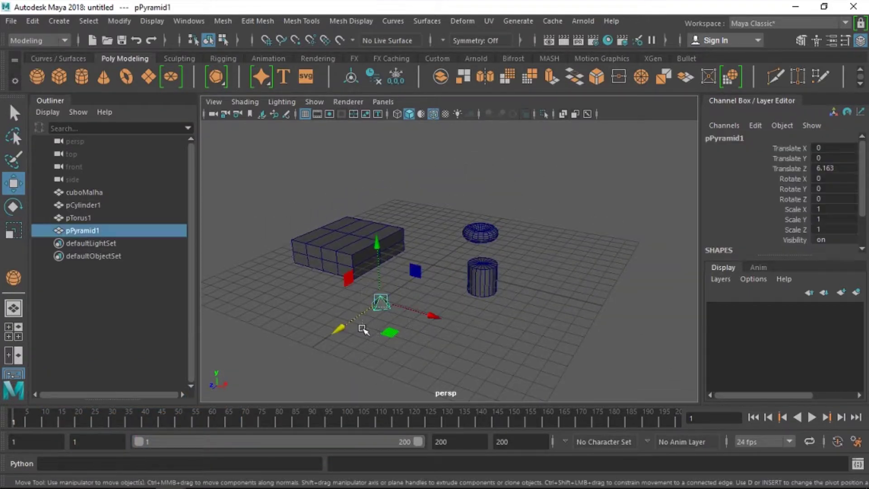
key("r")
left_click_drag(381, 308, 434, 326)
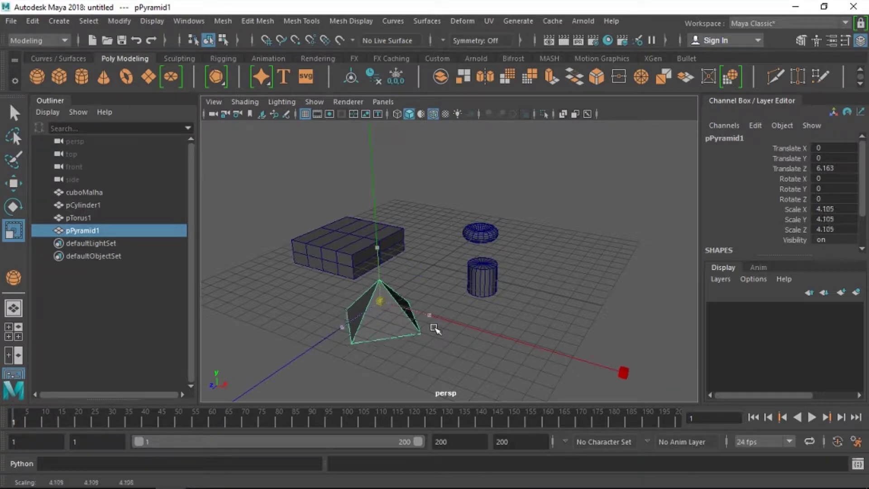
- Raise the pyramid to Translate Y 1.141 and select the cylinder
key("w")
mouse_move(388, 272)
left_mouse_down()
mouse_move(382, 245)
mouse_move(558, 333)
mouse_move(504, 336)
mouse_move(498, 317)
left_mouse_up()
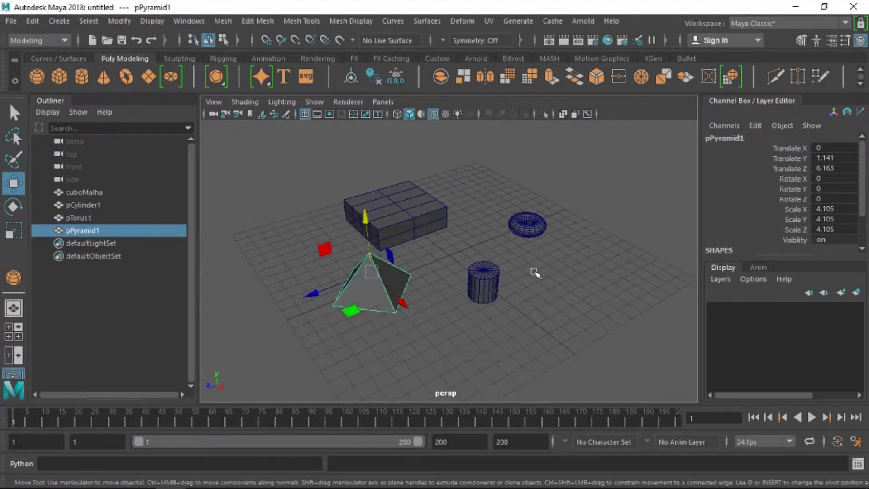
left_click(483, 284)
left_click_drag(582, 291, 618, 297, "alt")
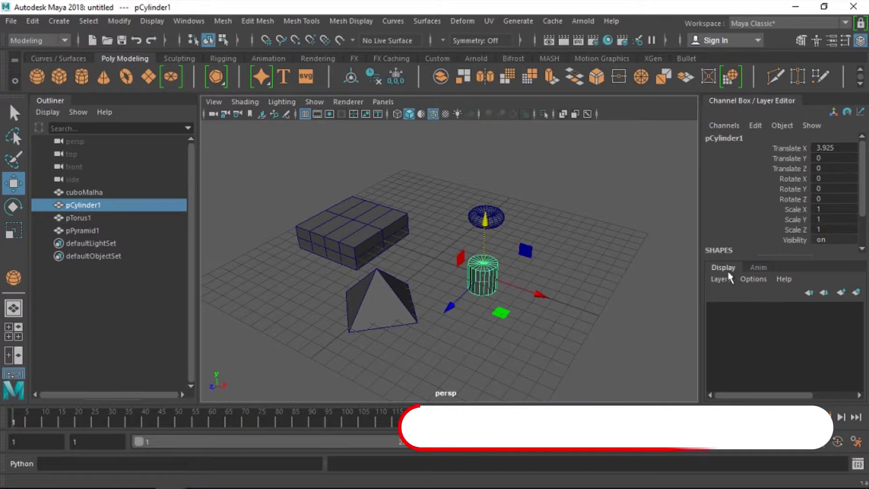
- Assign the cylinder to a new display layer renamed Icilinder, coloured green
left_click(856, 293)
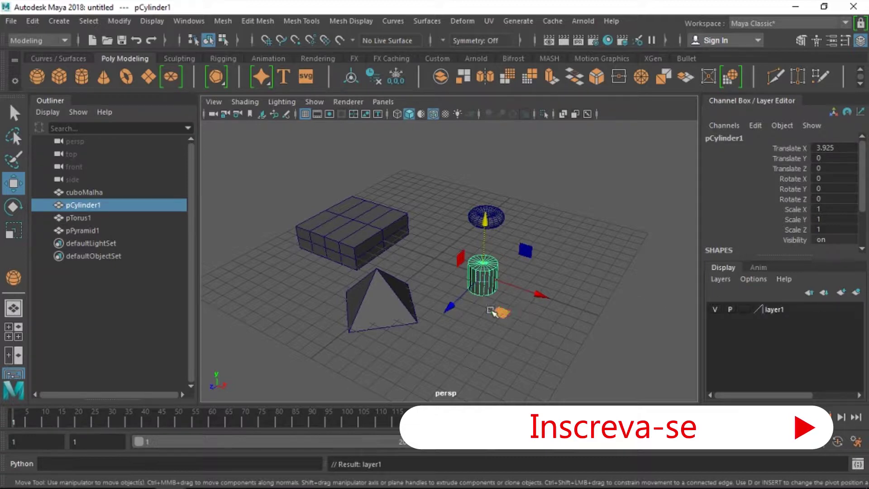
double_click(778, 312)
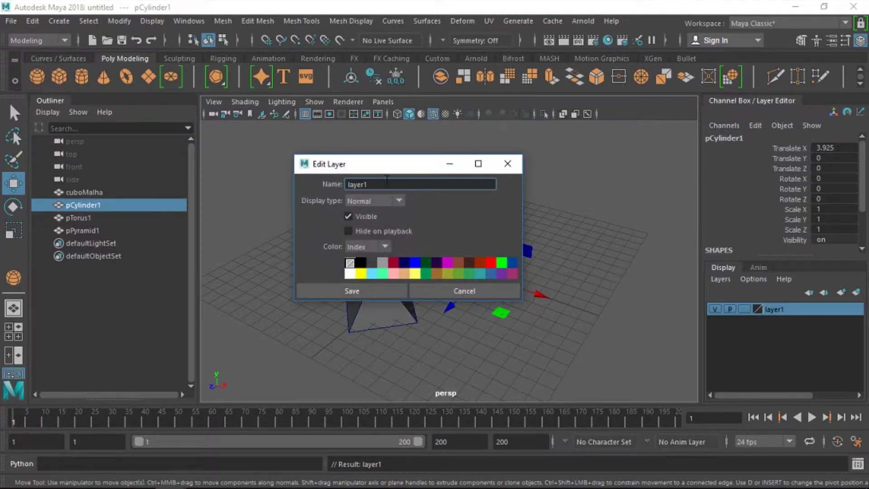
left_click_drag(390, 169, 284, 197)
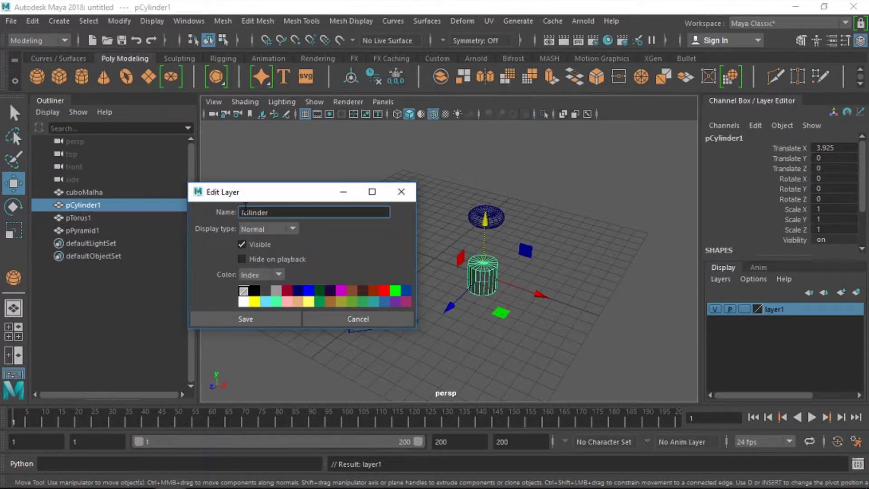
key("Return")
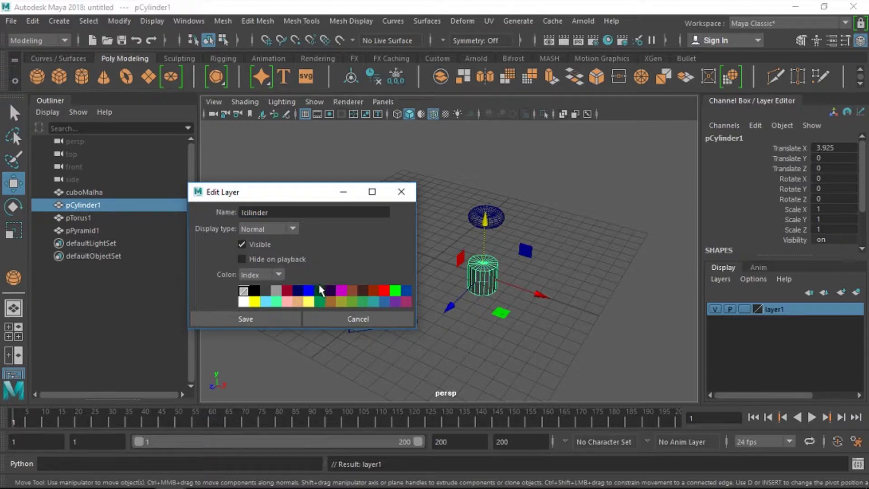
left_click(396, 292)
left_click(271, 320)
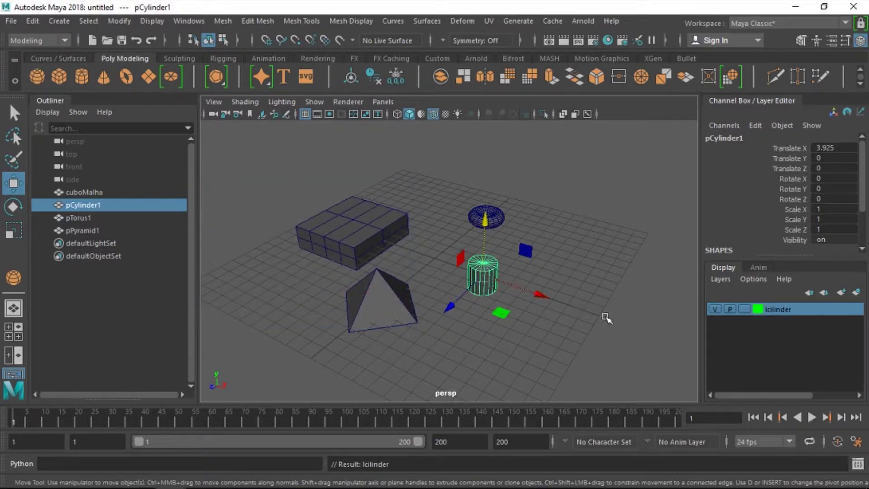
left_click(590, 300)
left_click_drag(549, 317, 528, 314, "alt")
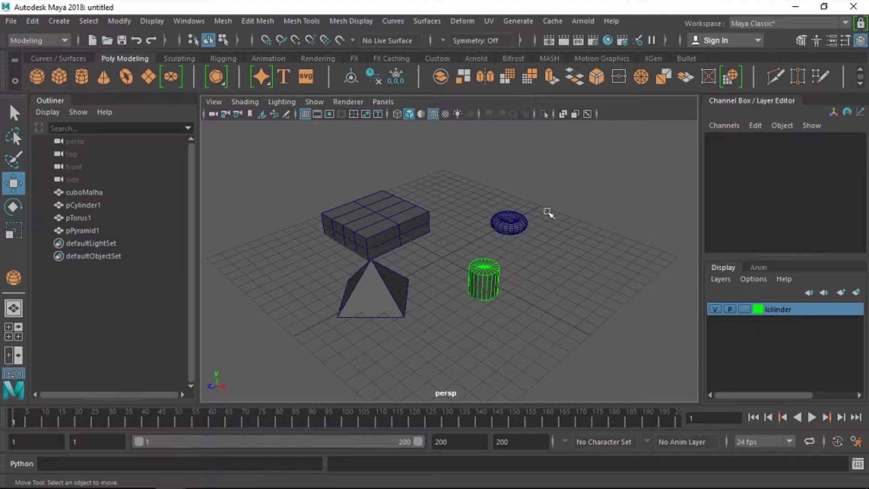
- Place the torus on a new display layer named torus, initially dark blue
left_click(508, 229)
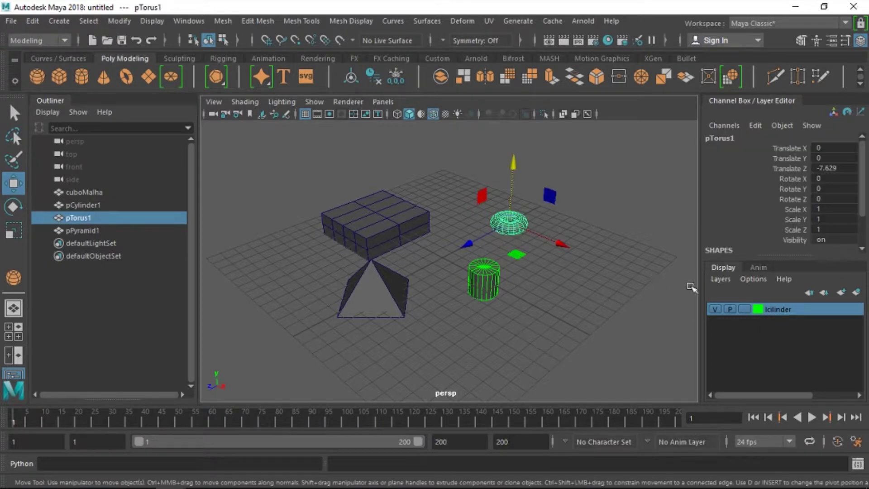
left_click(856, 292)
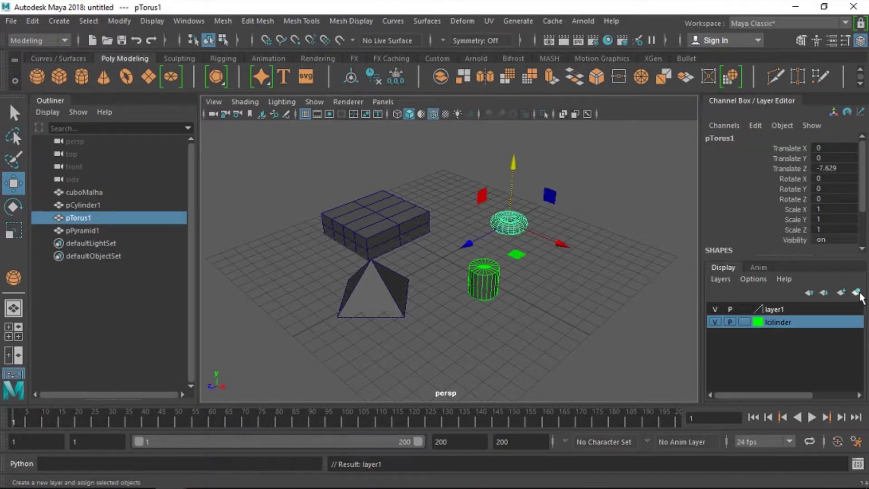
double_click(781, 309)
key("BackSpace")
type("torus")
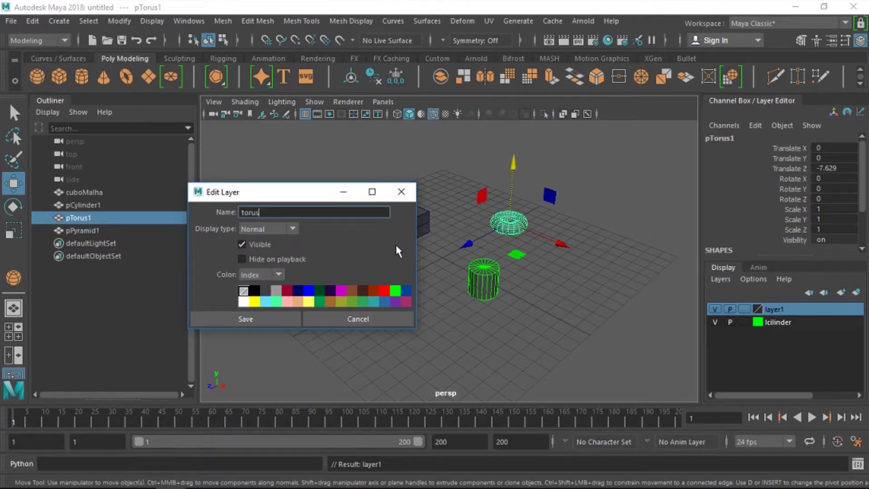
key("Return")
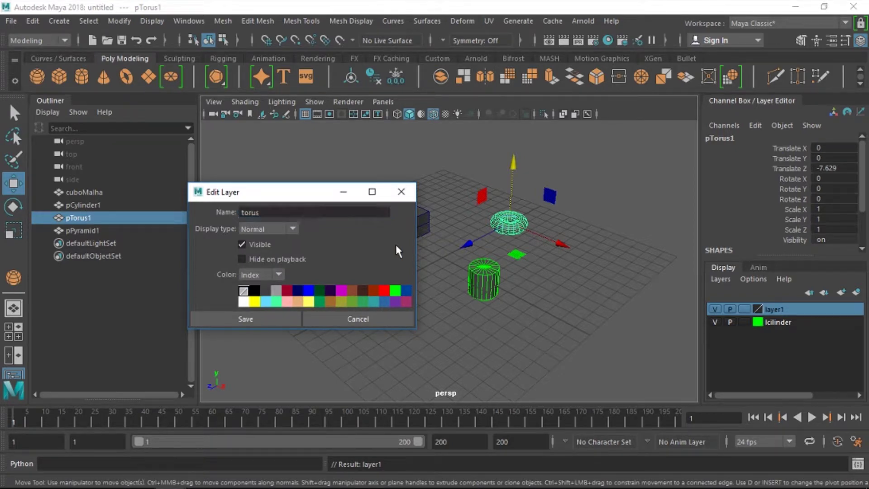
left_click(298, 290)
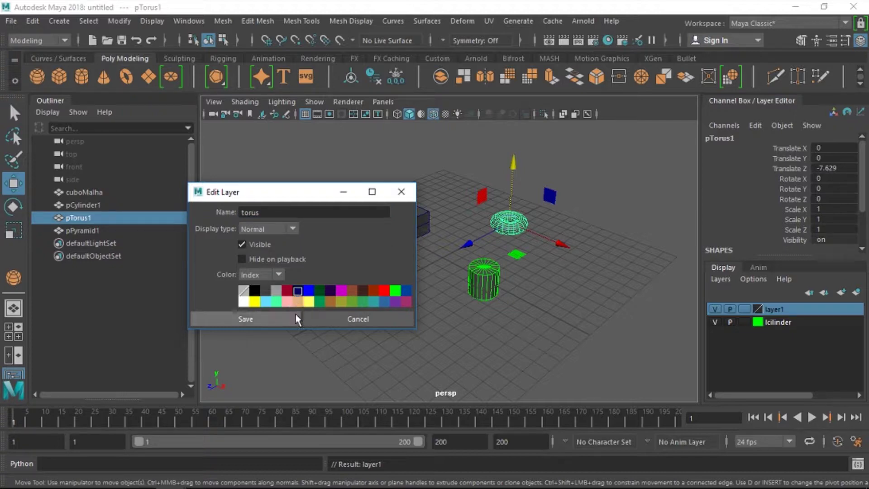
left_click(295, 319)
- Change the torus layer's colour to red
left_click(549, 223)
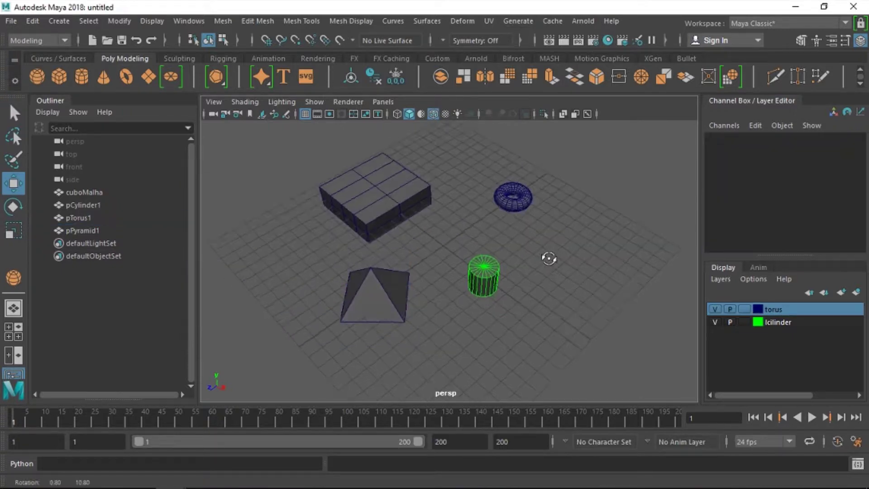
double_click(774, 310)
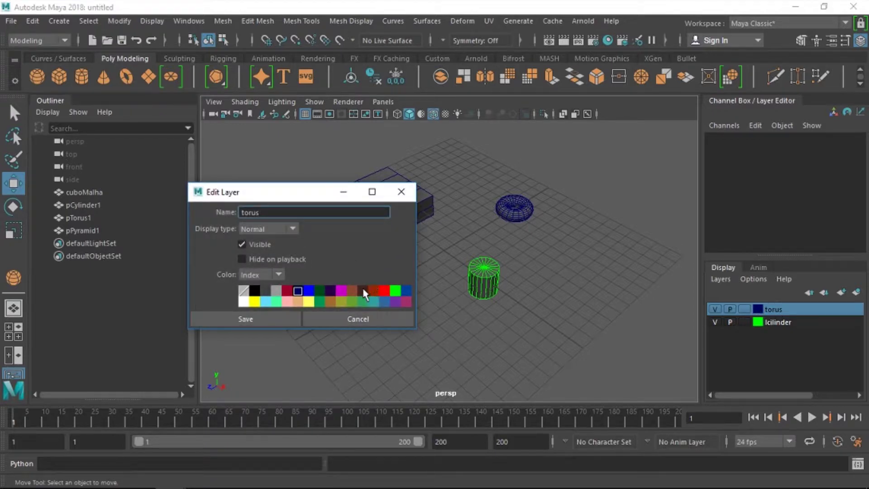
left_click(383, 290)
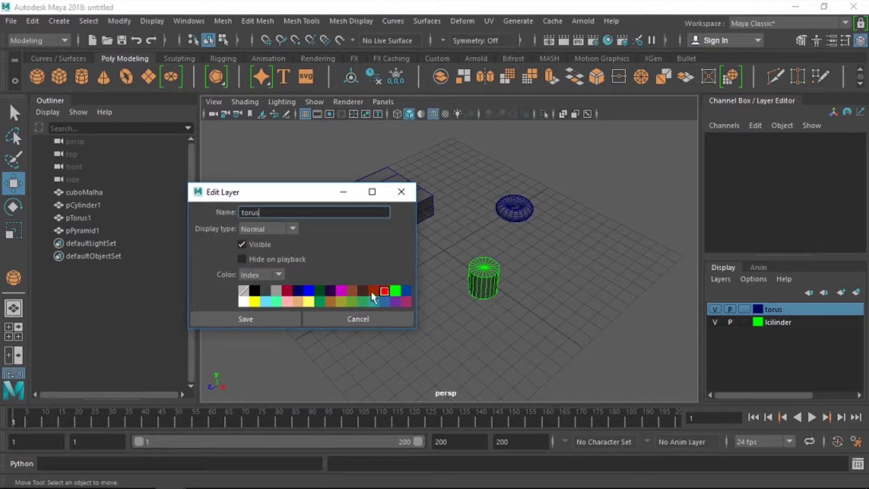
left_click(281, 317)
mouse_move(518, 231)
left_mouse_down("alt")
mouse_move(528, 225)
mouse_move(520, 213)
left_mouse_up("alt")
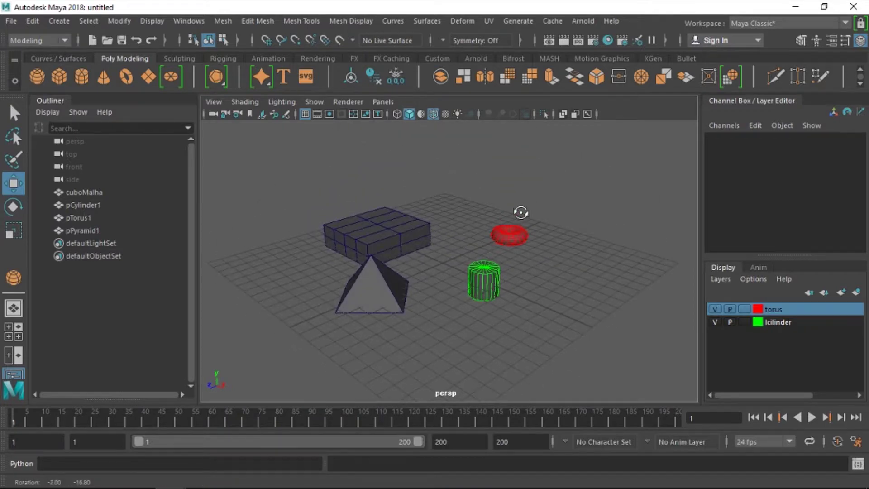
- Toggle the torus layer's visibility off and back on several times
mouse_move(555, 243)
left_mouse_down("alt")
mouse_move(462, 248)
mouse_move(535, 263)
left_mouse_up("alt")
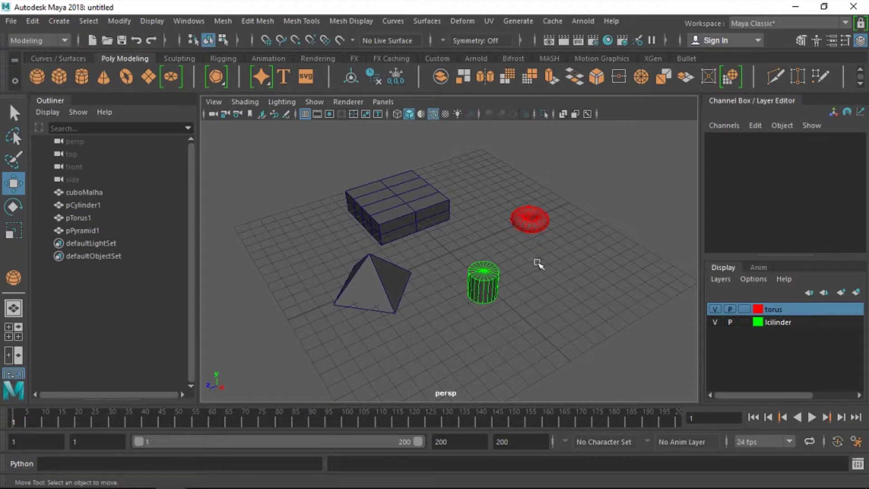
left_click_drag(501, 267, 521, 253, "alt")
left_click(715, 310)
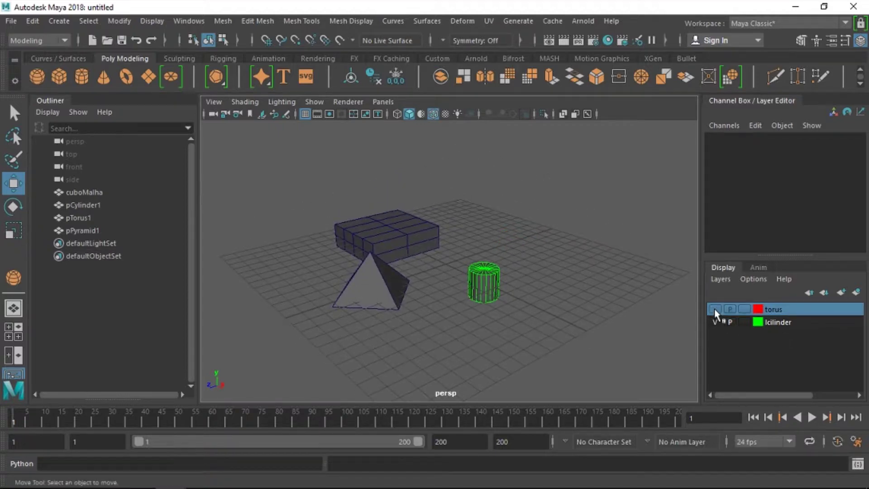
left_click(715, 310)
left_click(715, 309)
left_click_drag(462, 237, 460, 251, "alt")
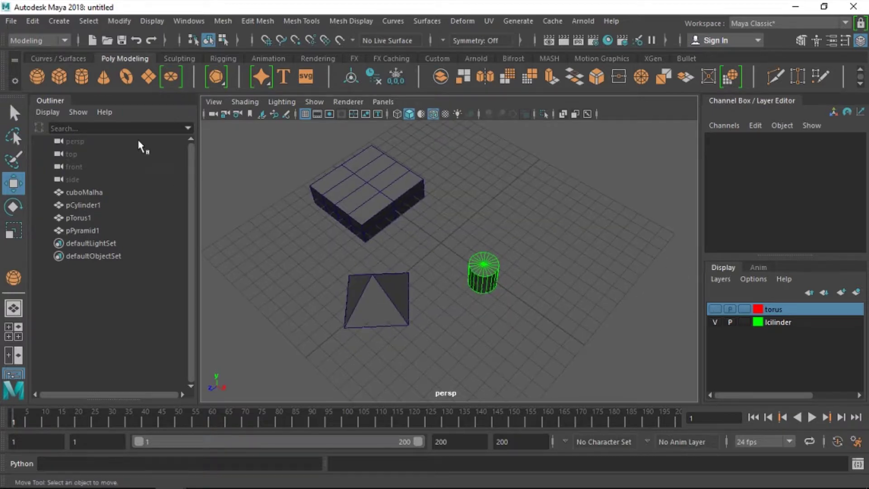
left_click_drag(566, 280, 553, 252, "alt")
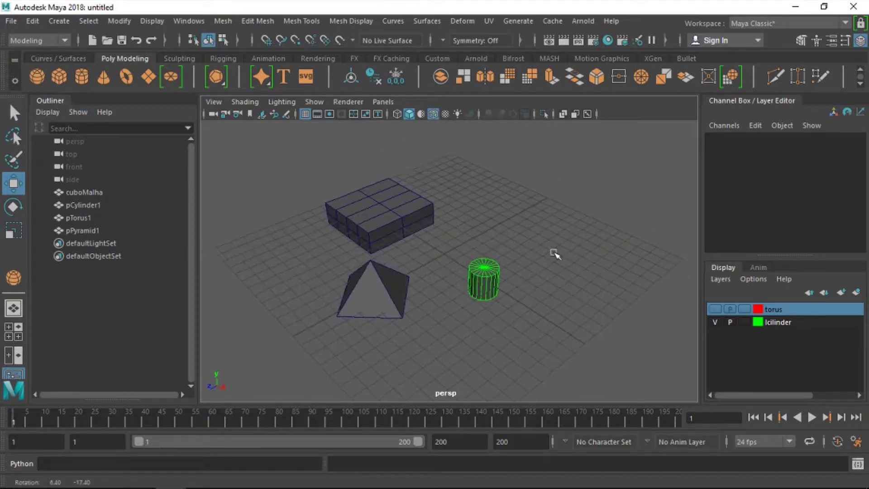
left_click(715, 309)
left_click(721, 312)
- Toggle the torus layer's visibility and playback visibility, leaving playback off
left_click(715, 309)
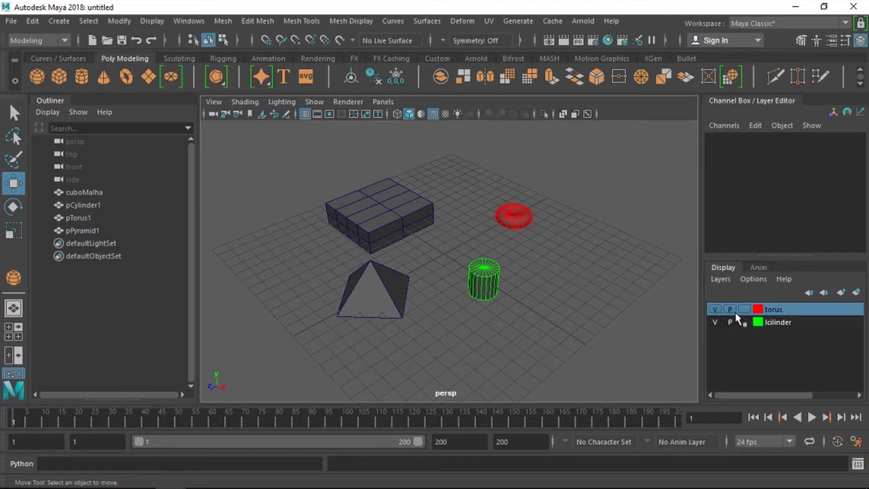
left_click(716, 310)
left_click(730, 309)
left_click(730, 309)
left_click(733, 310)
- Cycle the torus layer display from template to reference, then back to normal
left_click(744, 310)
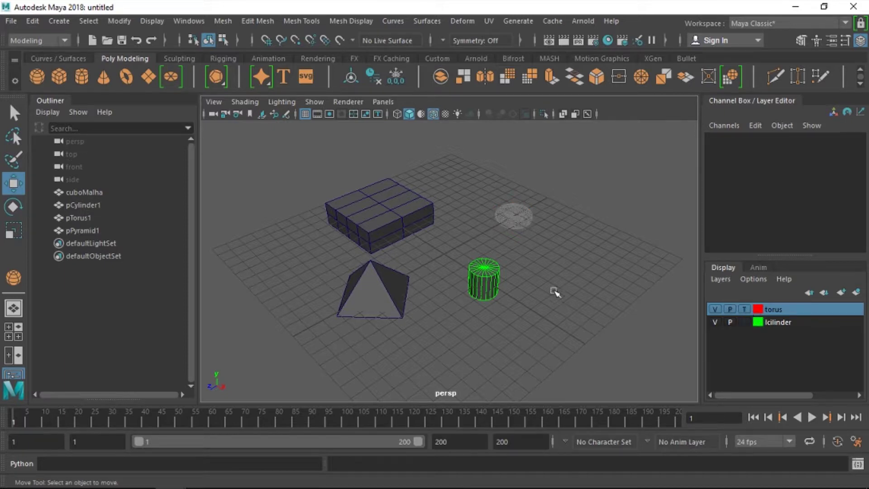
left_click_drag(552, 293, 526, 229, "alt")
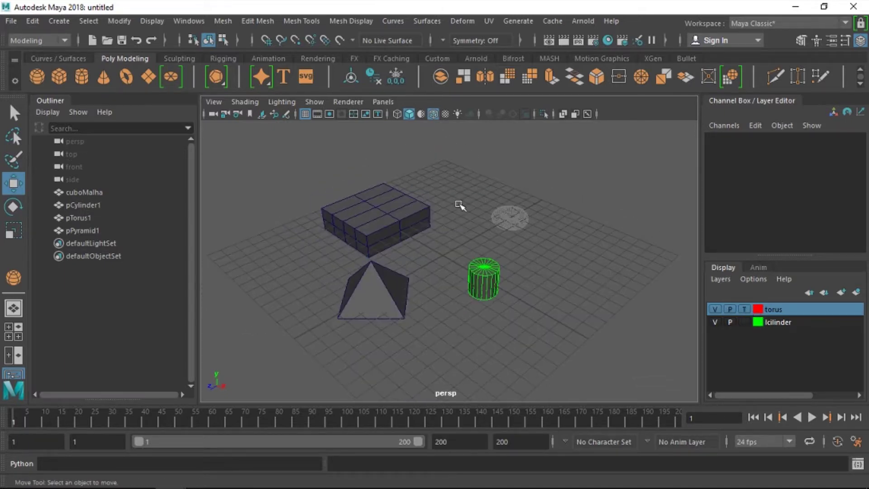
scroll(457, 204, "up", 5)
mouse_move(457, 204)
middle_mouse_down("alt")
mouse_move(573, 195)
mouse_move(444, 306)
mouse_move(508, 219)
middle_mouse_up("alt")
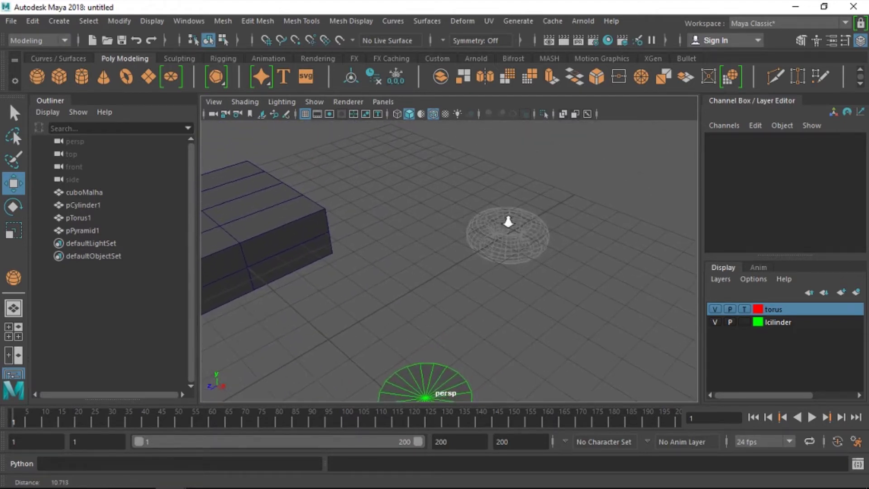
scroll(539, 229, "up", 2)
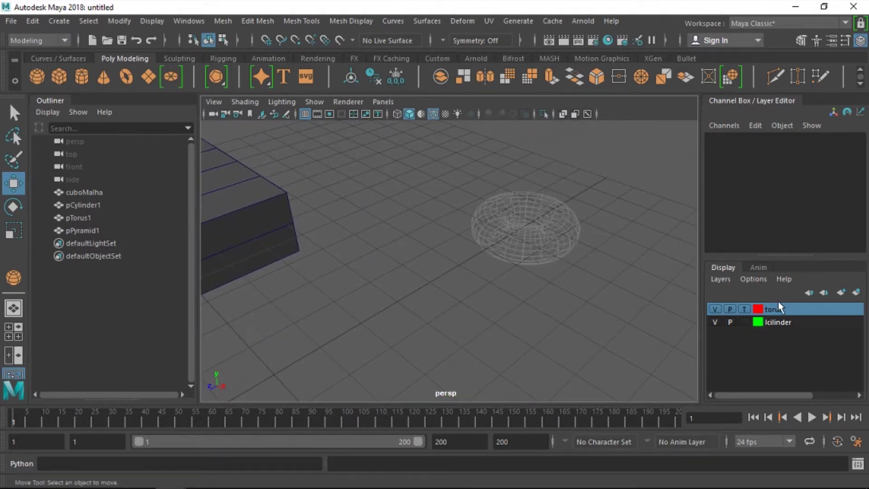
left_click(745, 310)
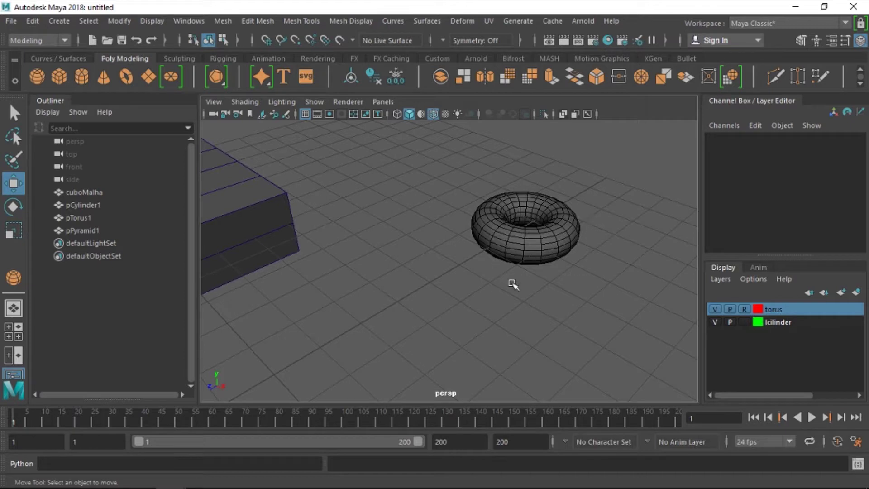
mouse_move(635, 309)
left_mouse_down("alt")
mouse_move(611, 236)
mouse_move(605, 301)
mouse_move(514, 229)
left_mouse_up("alt")
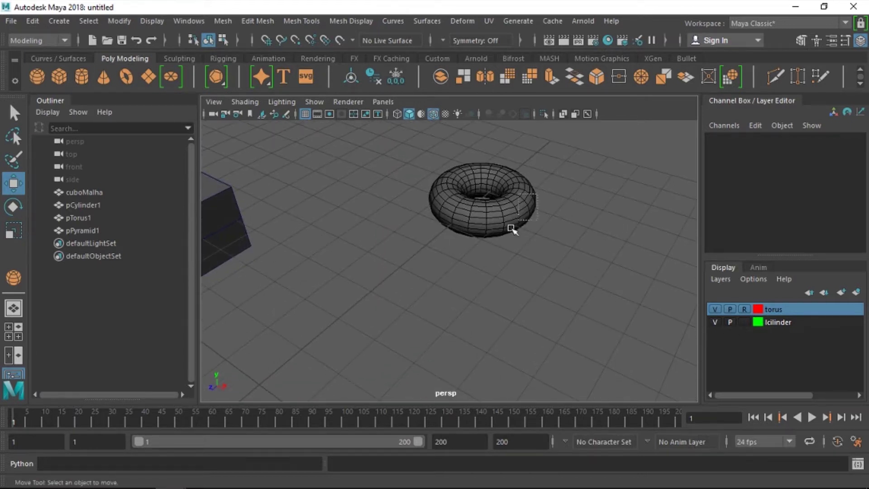
left_click(745, 310)
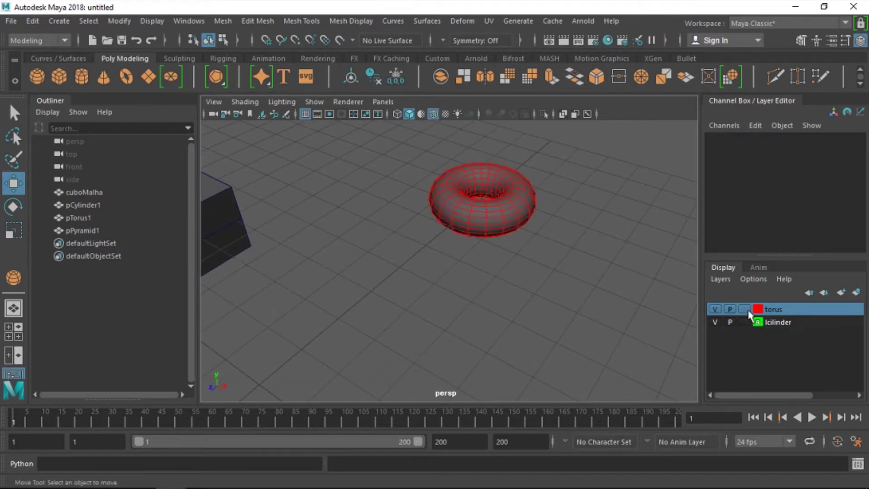
- Select and deselect the torus, then zoom out to frame all four objects
left_click(527, 217)
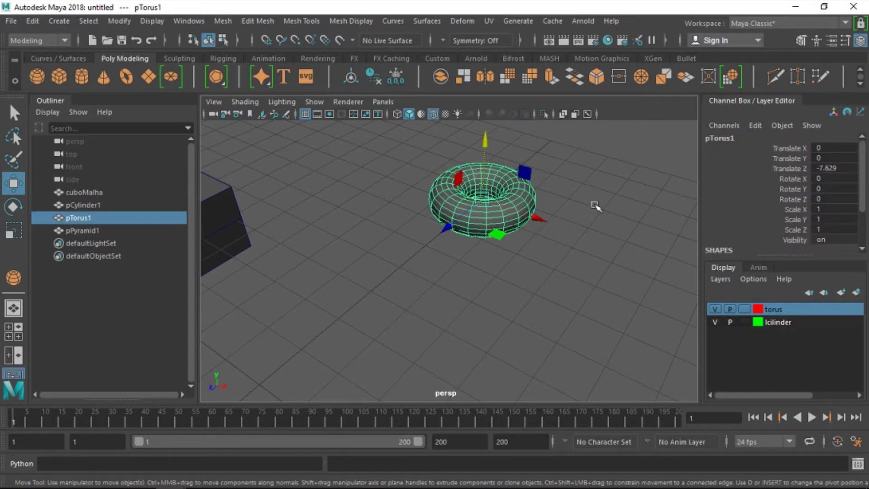
left_click(595, 207)
left_click_drag(596, 207, 516, 246, "alt")
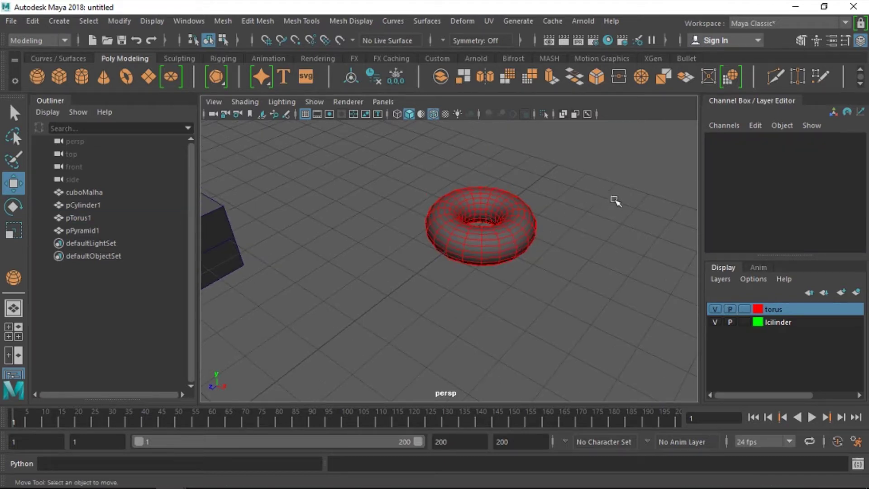
right_click_drag(588, 254, 304, 257, "alt")
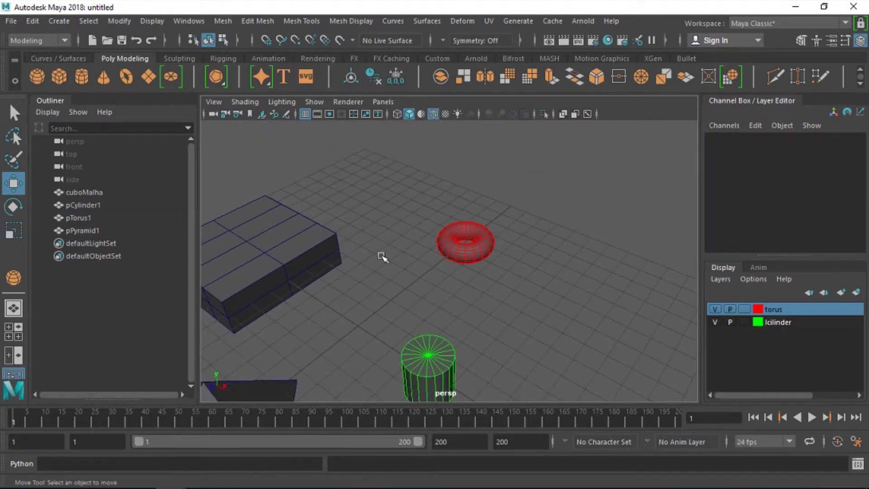
mouse_move(383, 257)
left_mouse_down("alt")
mouse_move(436, 223)
mouse_move(493, 270)
left_mouse_up("alt")
right_click_drag(493, 269, 364, 272, "alt")
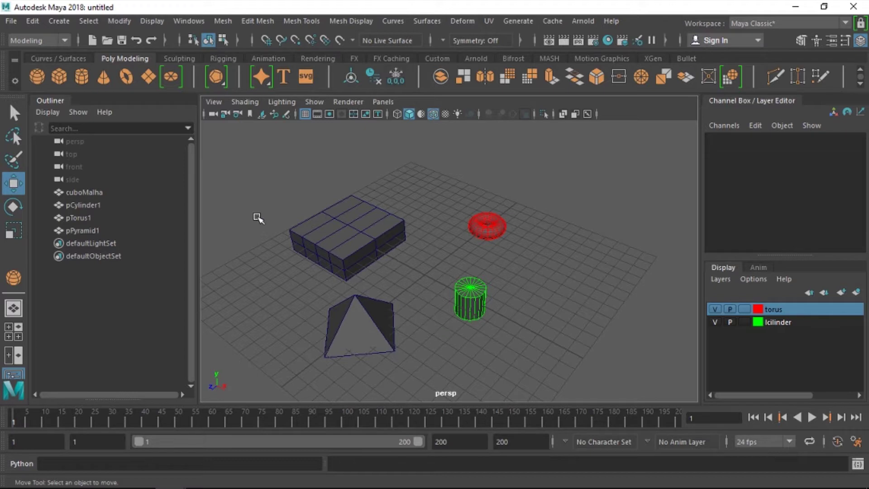
- Hide the cuboMalha box and locate it in the Outliner
left_click(351, 320)
left_click(573, 297)
left_click(392, 235)
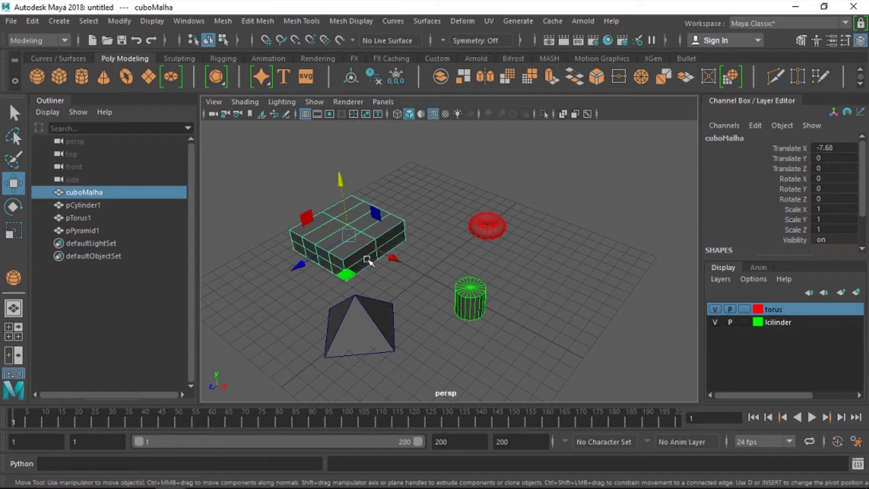
key("h")
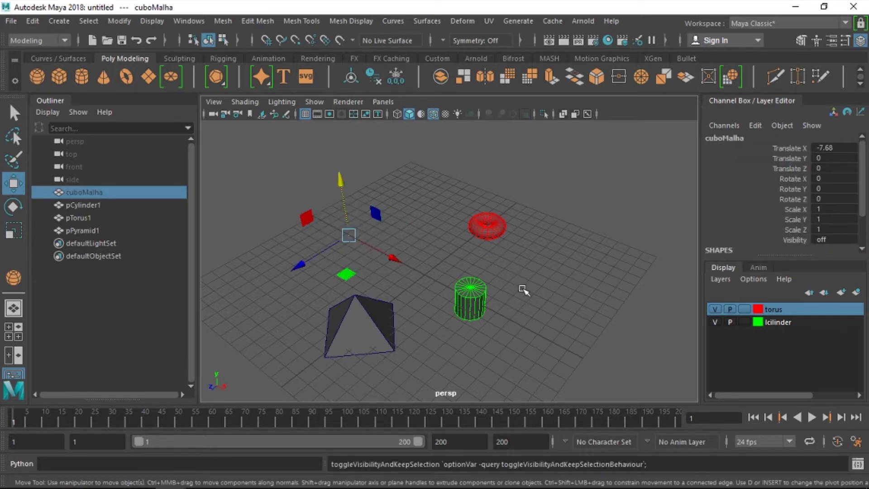
left_click(438, 248)
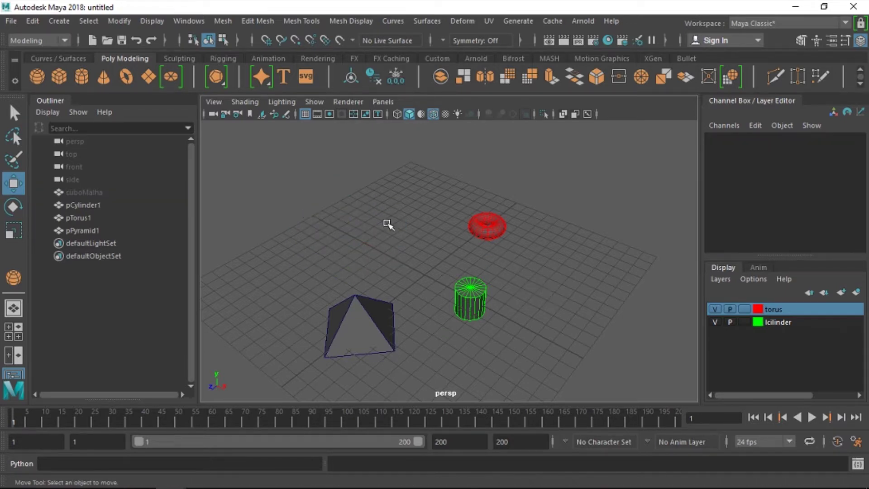
left_click_drag(387, 225, 452, 265, "alt")
left_click(85, 191)
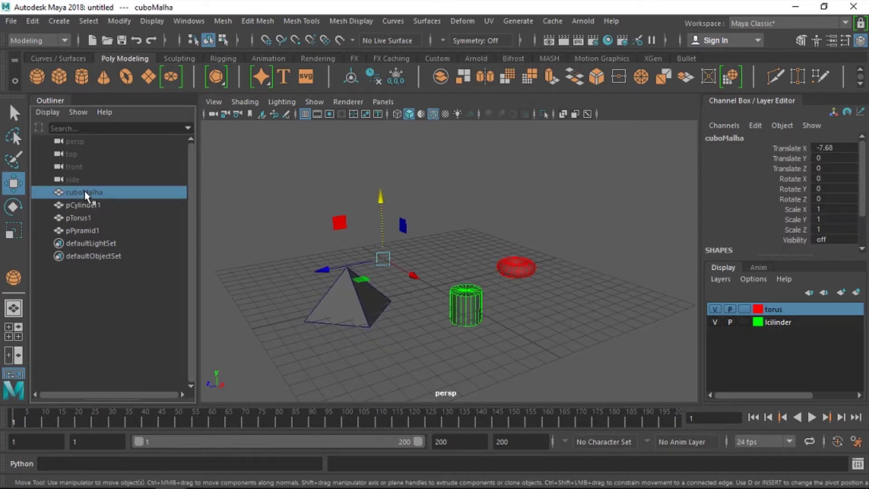
left_click(502, 215)
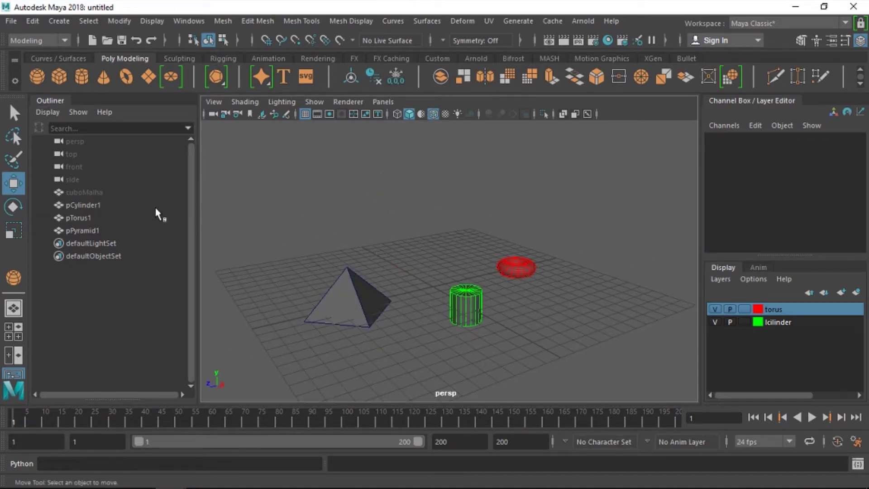
left_click(86, 195)
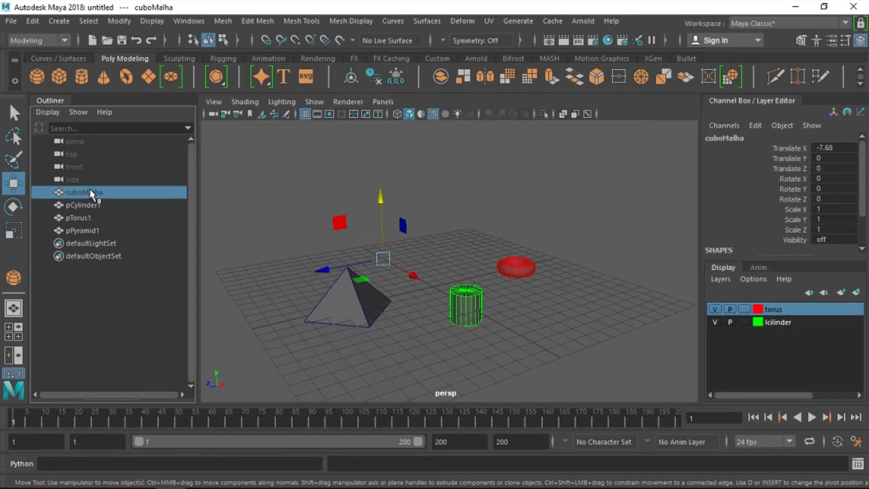
- Hide the pyramid and the cylinder with Ctrl+H
left_click(378, 296)
key("ctrl+h")
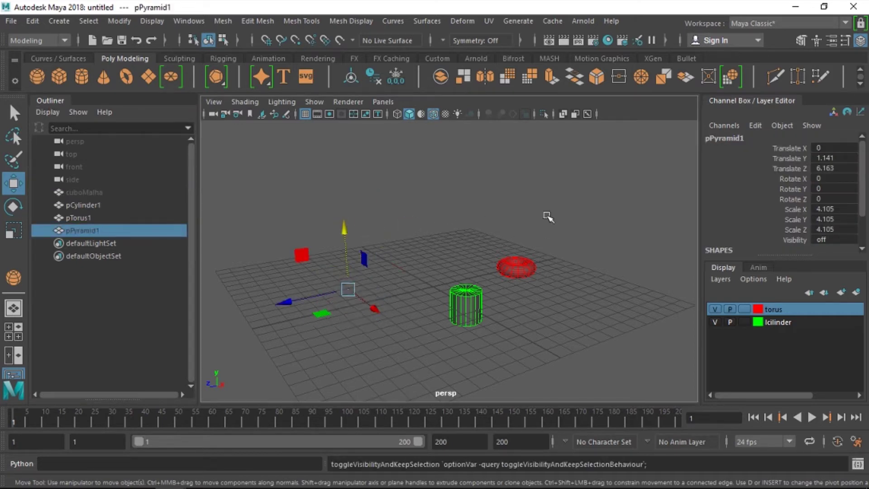
left_click(549, 218)
left_click(475, 301)
key("ctrl+h")
left_click(594, 208)
left_click_drag(595, 207, 541, 258, "alt")
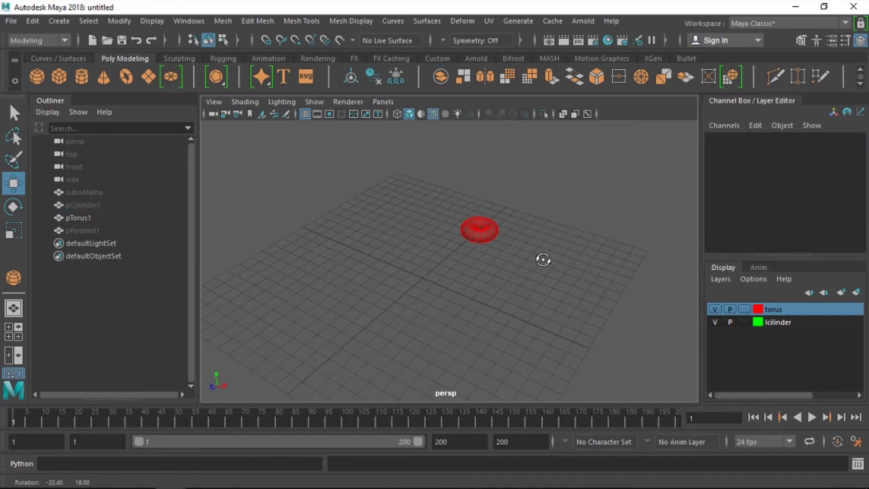
left_click_drag(583, 301, 581, 296, "alt")
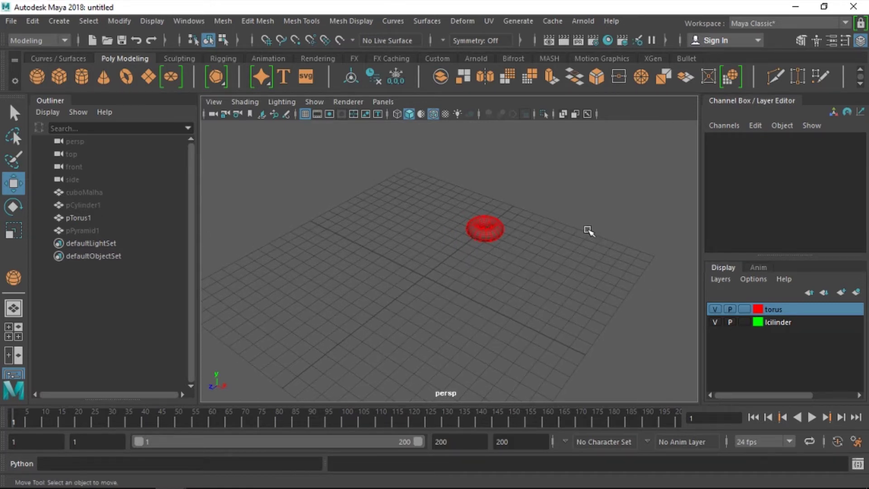
- Hide the torus, then unhide the cuboMalha box and torus from the Outliner
left_click(479, 240)
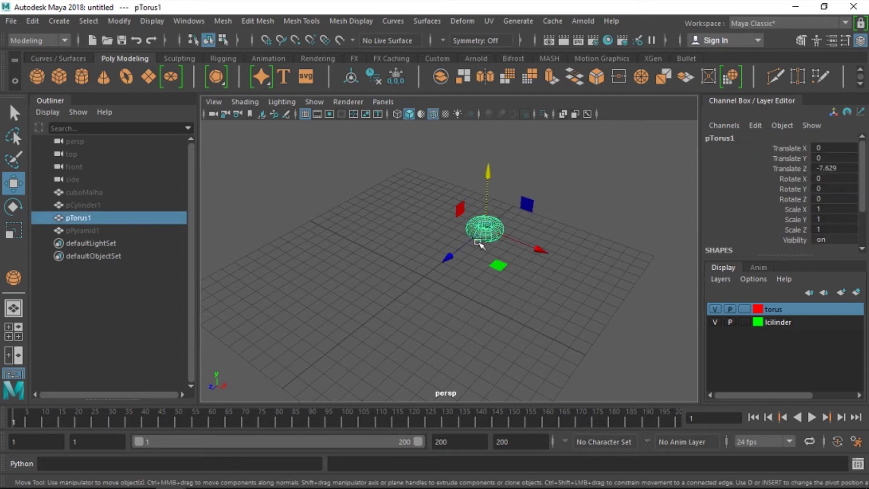
key("ctrl+h")
left_click(90, 192)
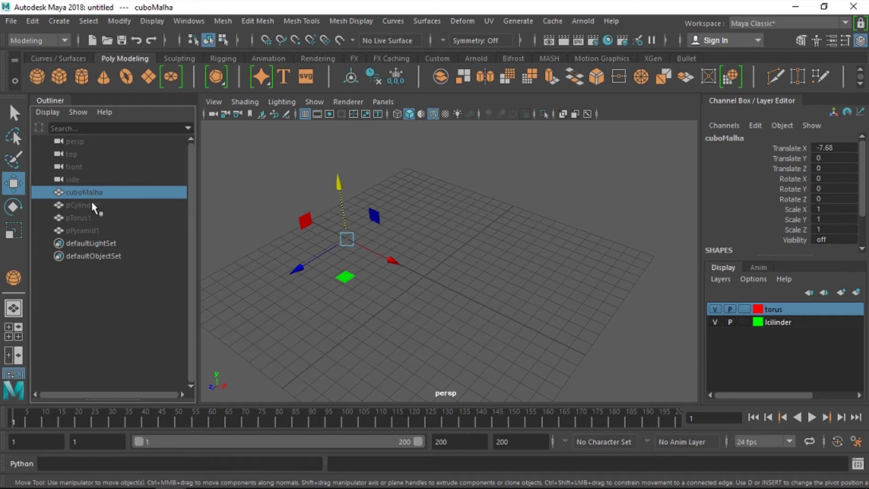
key("shift+h")
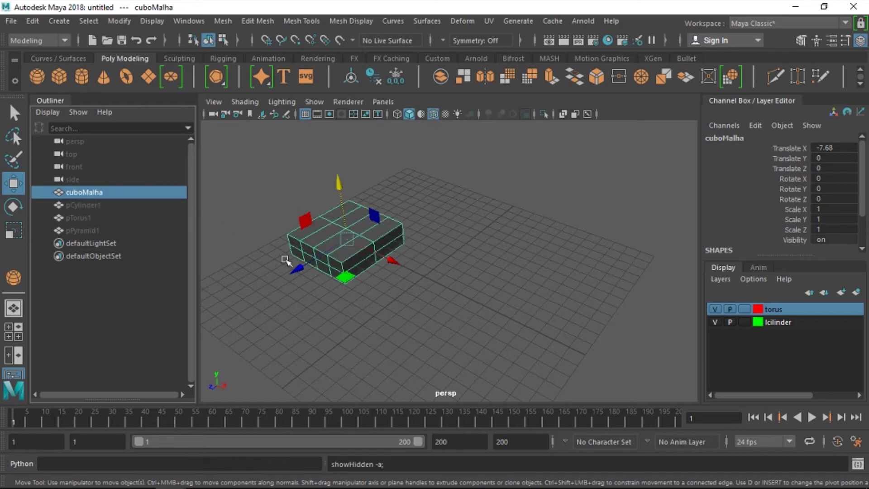
left_click(76, 218)
key("shift+h")
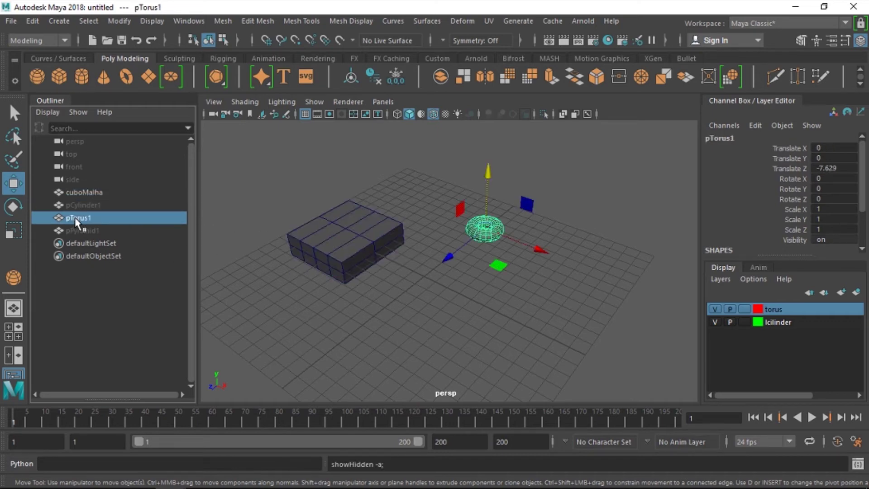
- Unhide the pyramid and cylinder with Shift+H, then clear the selection
left_click(92, 227)
key("shift+h")
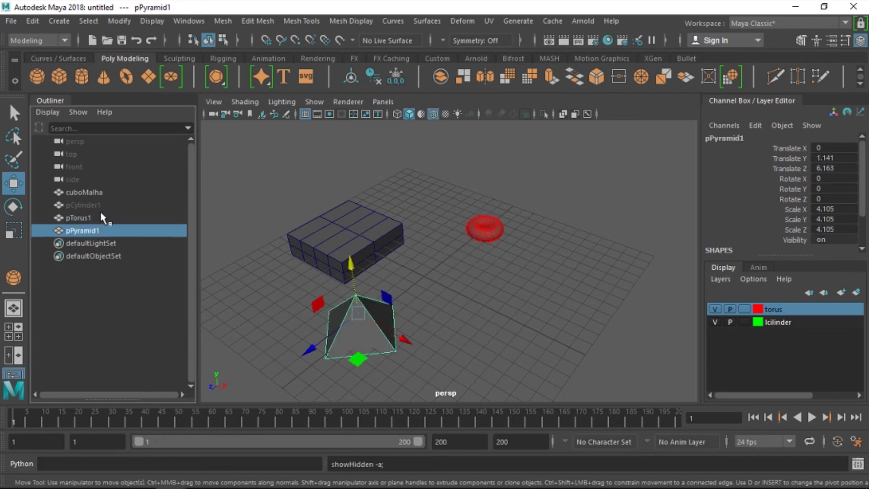
left_click(97, 206)
key("shift+h")
left_click(583, 199)
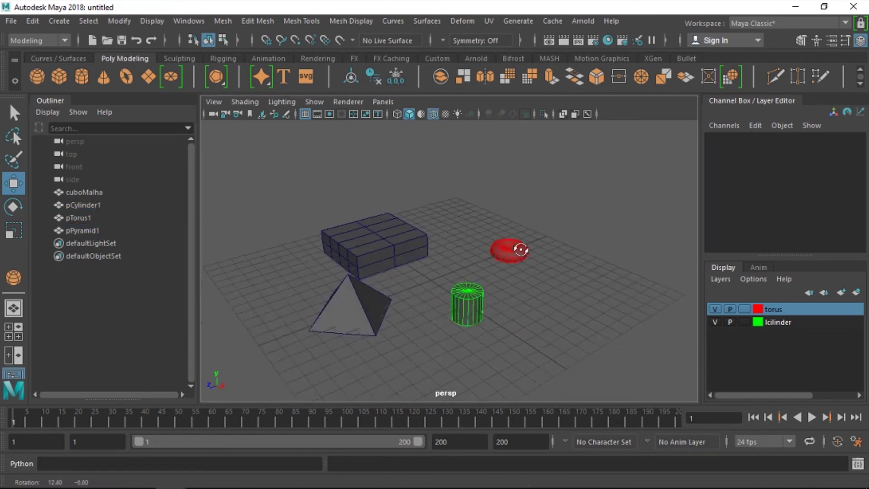
left_click_drag(583, 199, 536, 252, "alt")
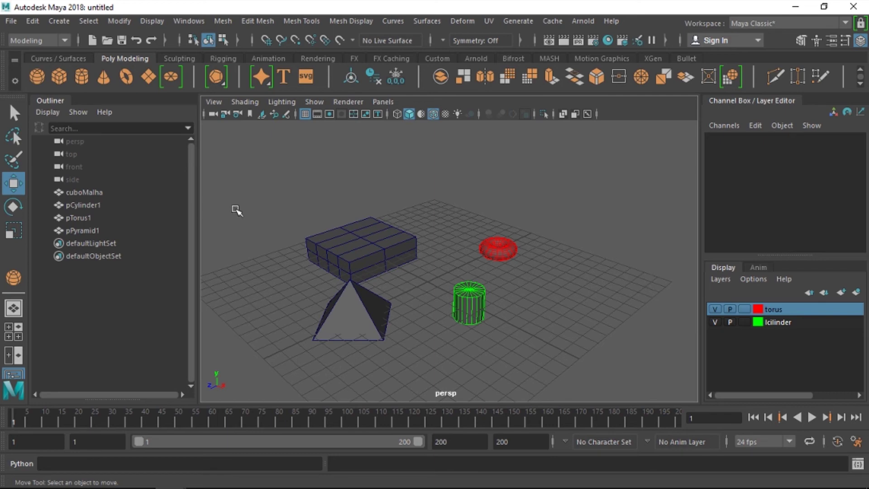
left_click_drag(455, 250, 445, 258, "alt")
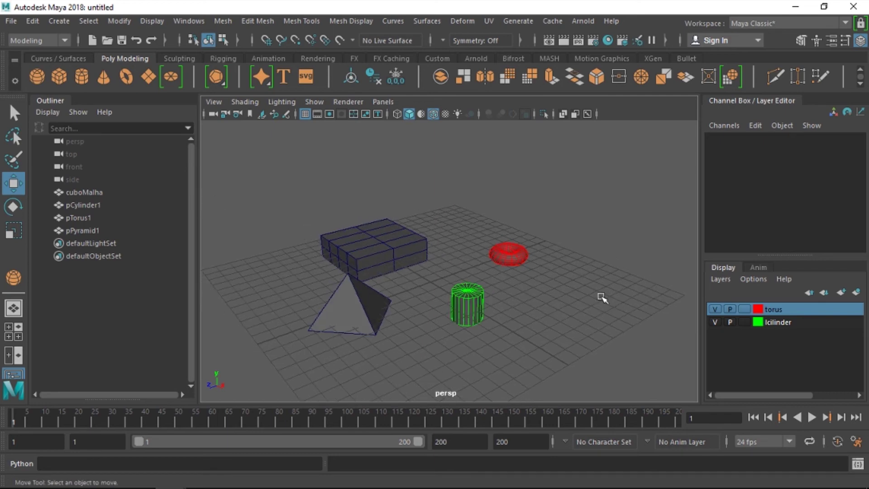